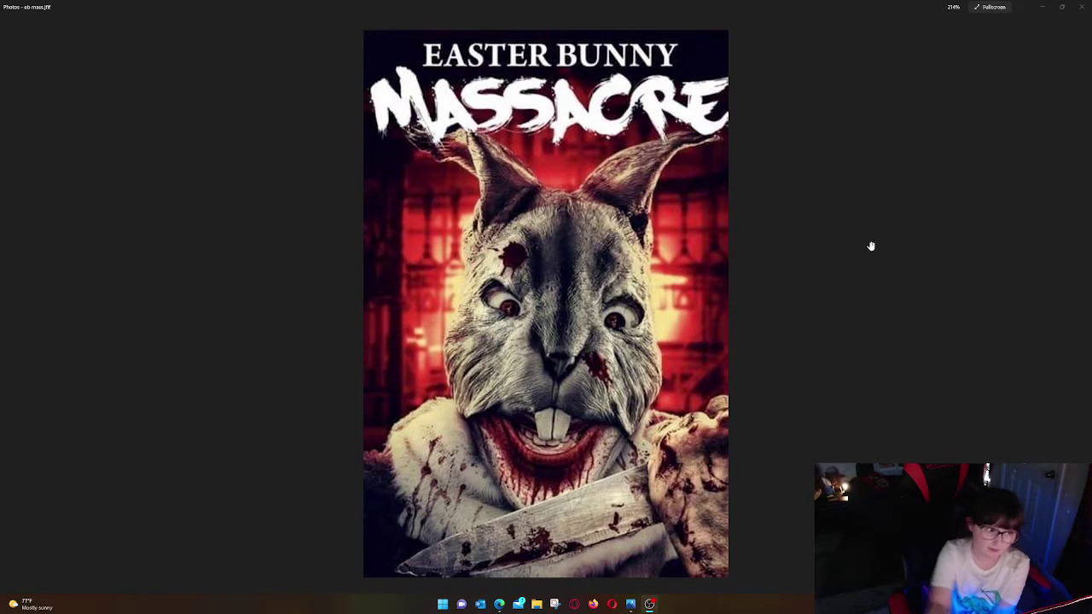
pyautogui.scroll(1, 880, 314)
pyautogui.scroll(-1, 880, 315)
pyautogui.scroll(1, 881, 315)
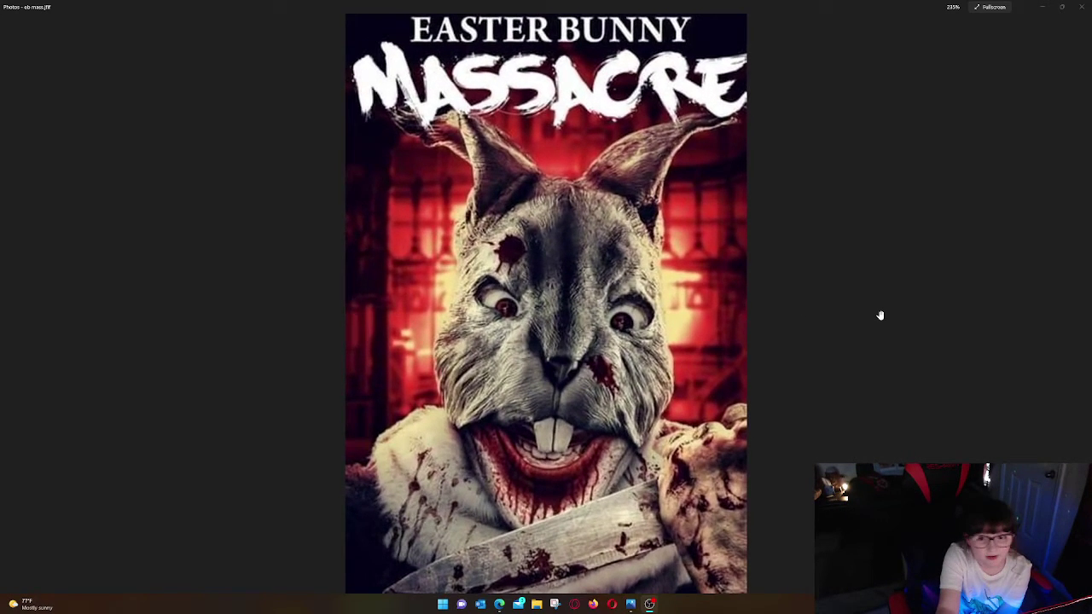
pyautogui.scroll(-1, 881, 316)
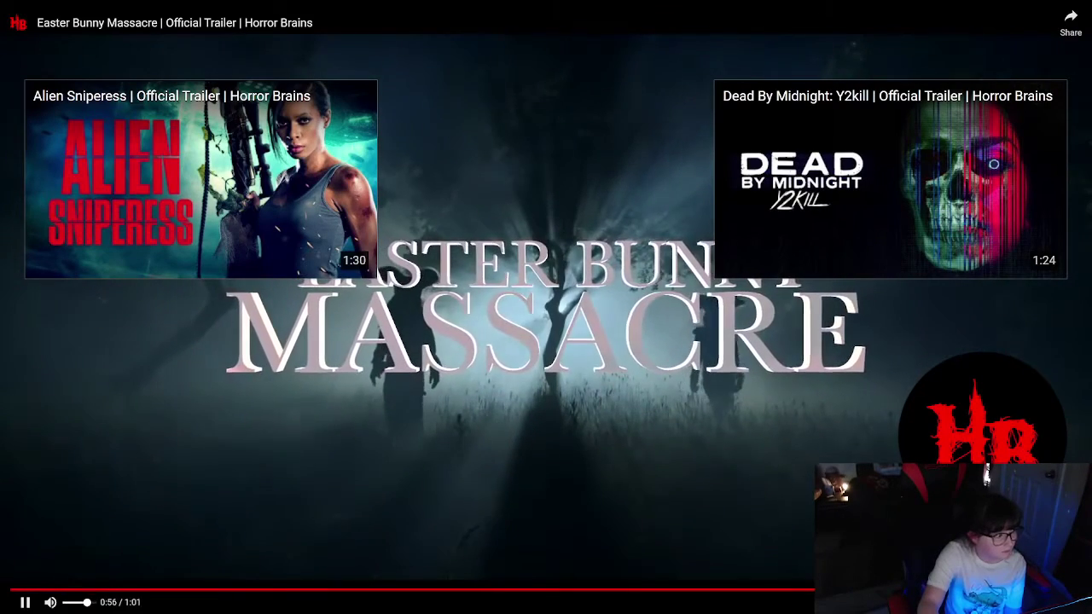
# - Pause the Easter Bunny Massacre trailer at 0:57 on its title card
pyautogui.press('space')
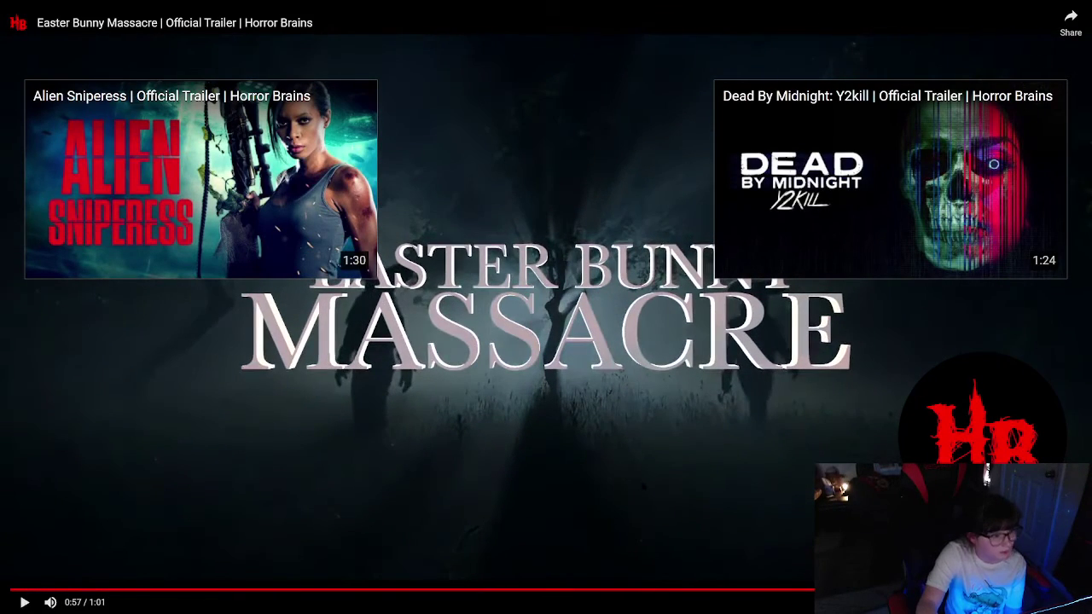
# - Return to the poster in Photos and shrink its window to reveal the bunny-mask still
pyautogui.hotkey('alt', 'Tab')
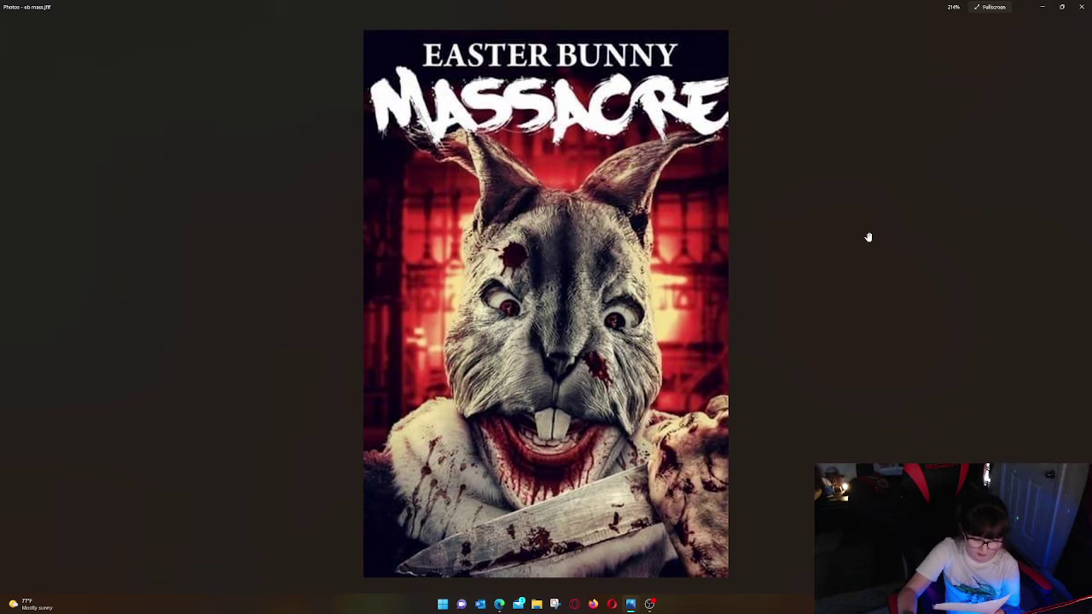
pyautogui.moveTo(563, 7)
pyautogui.mouseDown()
pyautogui.moveTo(617, 100)
pyautogui.moveTo(408, 235)
pyautogui.moveTo(373, 236)
pyautogui.mouseUp()
pyautogui.doubleClick(718, 119)
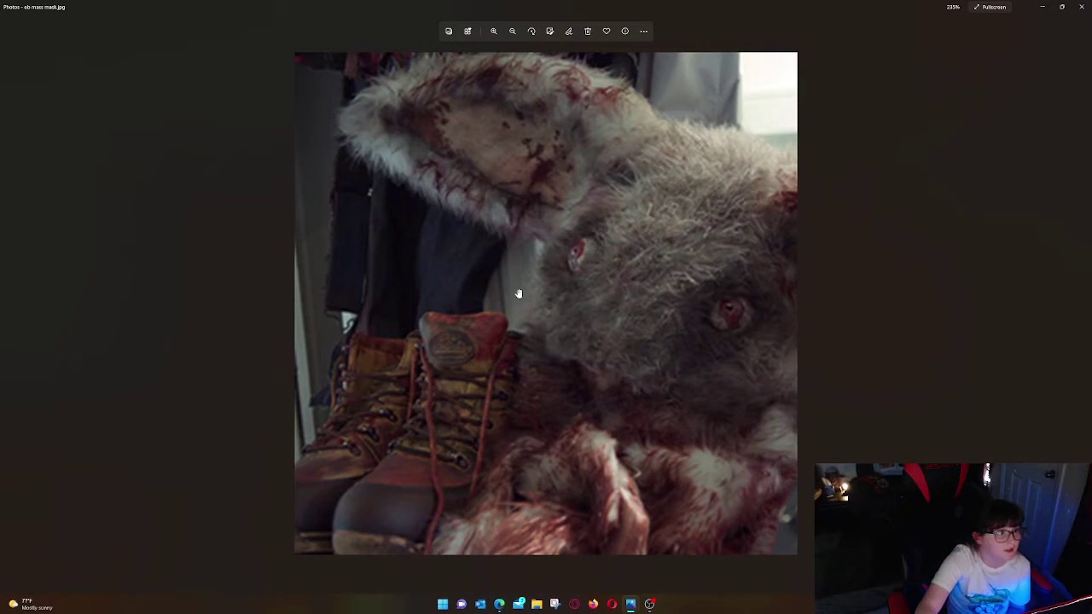